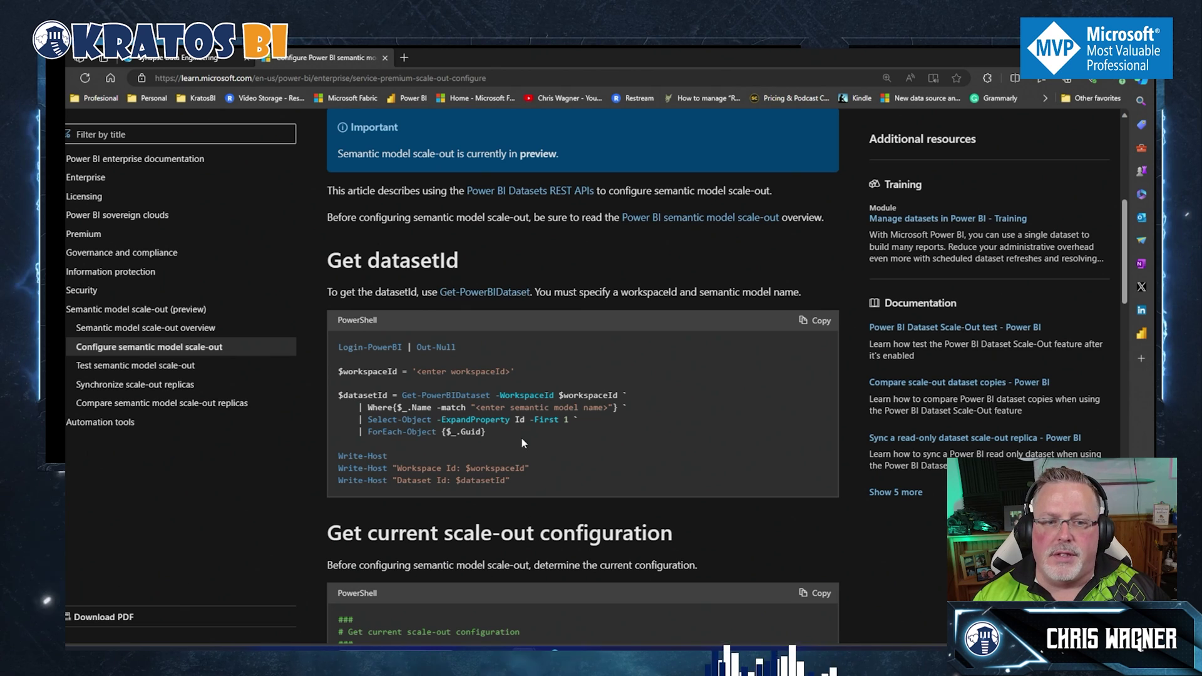
Step: Review the article's PowerShell scripts for getting the datasetId, checking the current scale-out configuration, and enabling and disabling semantic model scale-out
{"action": "scroll", "coordinate": [526, 435], "scroll_direction": "down", "scroll_amount": 1}
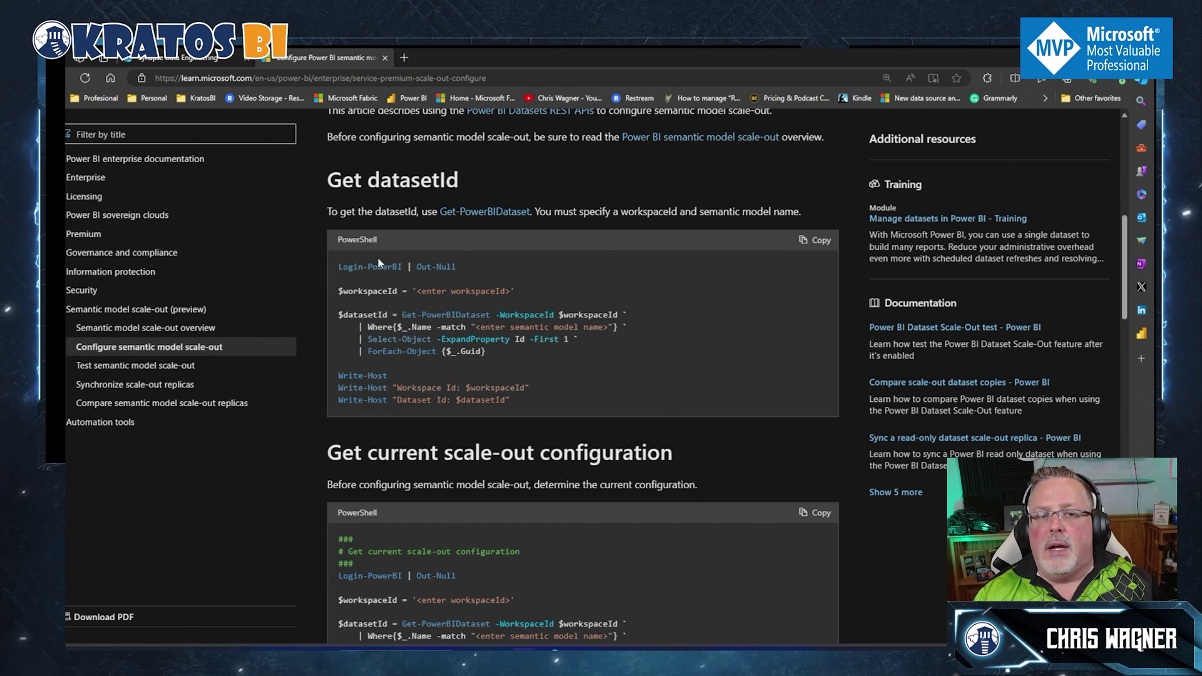
{"action": "scroll", "coordinate": [479, 326], "scroll_direction": "down", "scroll_amount": 1}
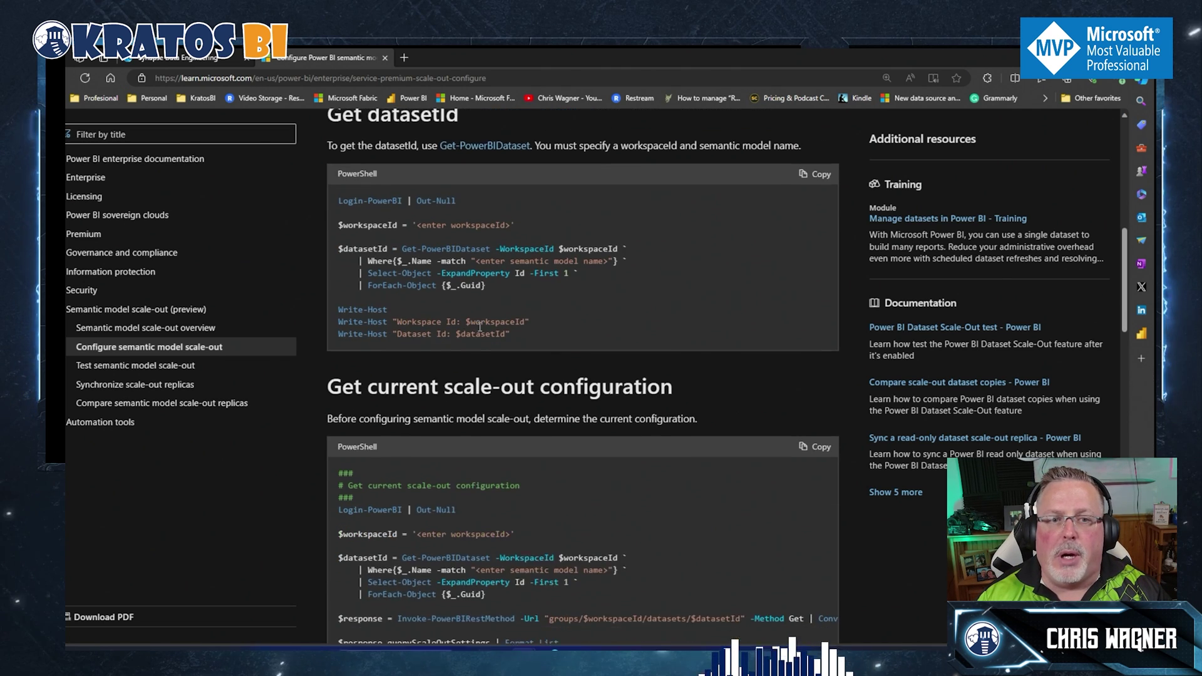
{"action": "scroll", "coordinate": [394, 186], "scroll_direction": "up", "scroll_amount": 1}
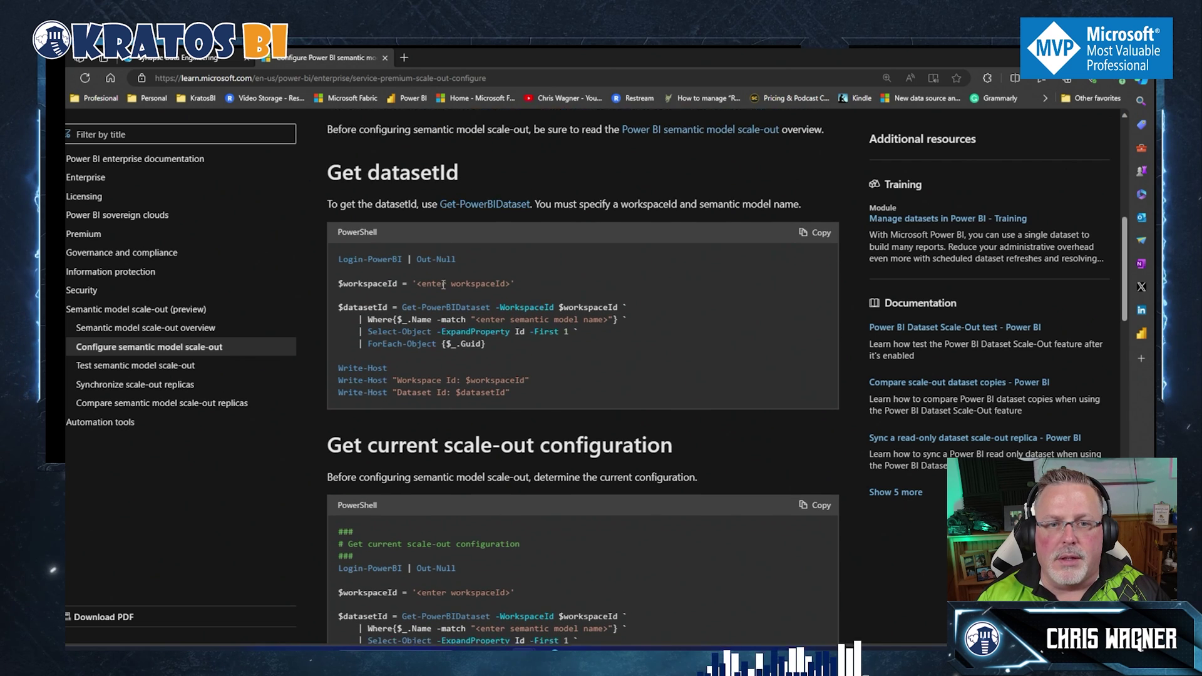
{"action": "scroll", "coordinate": [442, 283], "scroll_direction": "down", "scroll_amount": 3}
{"action": "scroll", "coordinate": [427, 289], "scroll_direction": "down", "scroll_amount": 1}
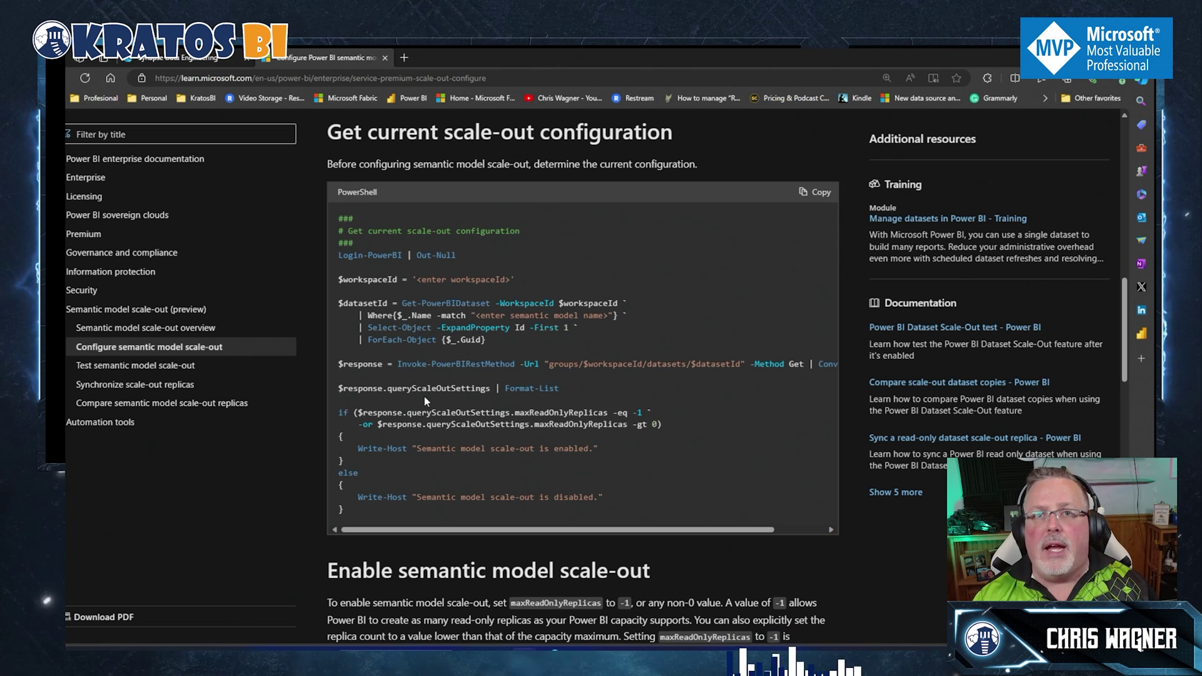
{"action": "scroll", "coordinate": [425, 392], "scroll_direction": "down", "scroll_amount": 5}
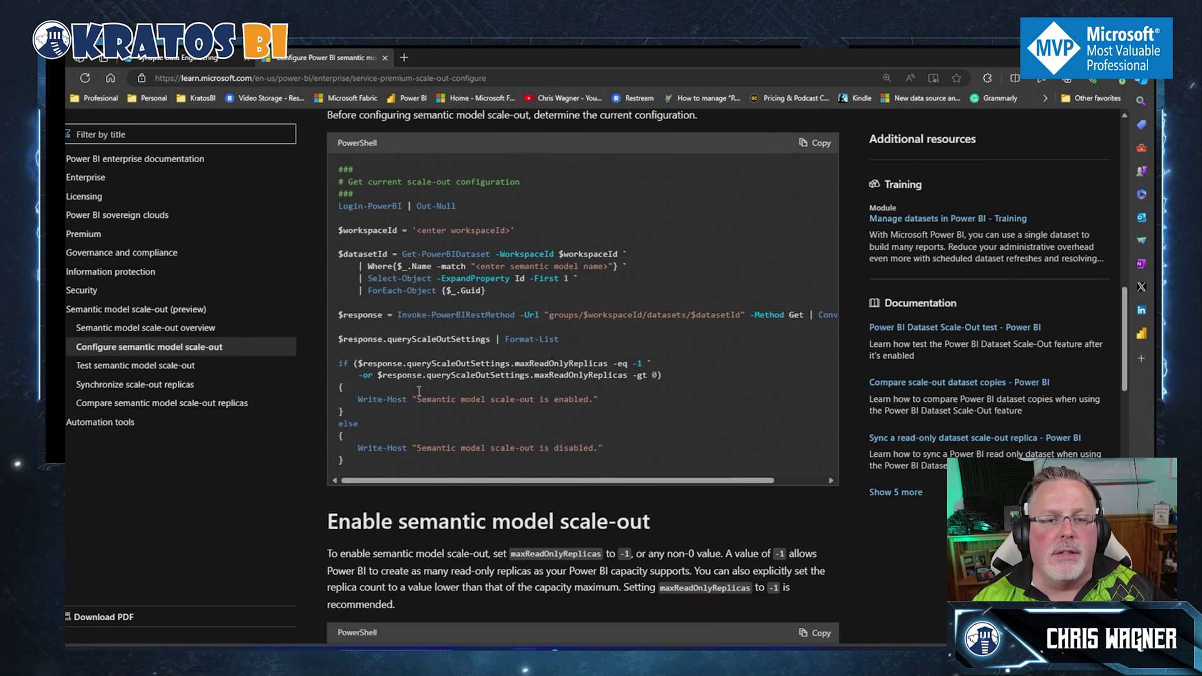
{"action": "scroll", "coordinate": [430, 335], "scroll_direction": "down", "scroll_amount": 3}
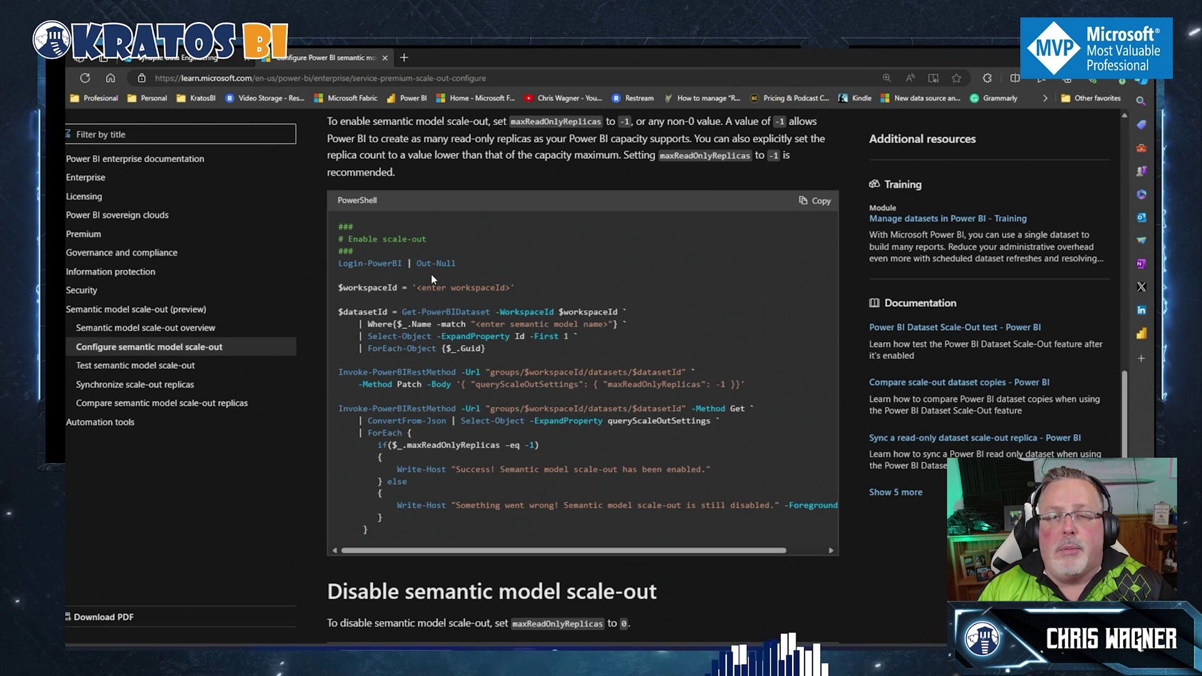
{"action": "scroll", "coordinate": [431, 273], "scroll_direction": "down", "scroll_amount": 1}
{"action": "scroll", "coordinate": [431, 273], "scroll_direction": "up", "scroll_amount": 1}
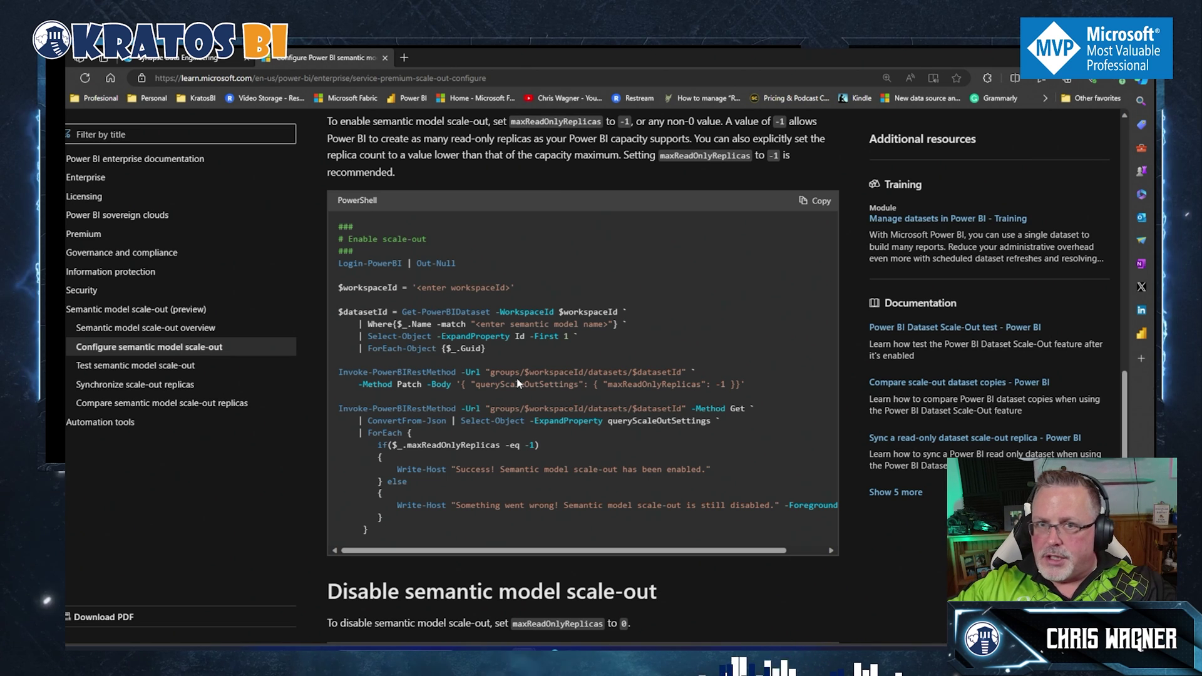
{"action": "scroll", "coordinate": [510, 382], "scroll_direction": "down", "scroll_amount": 6}
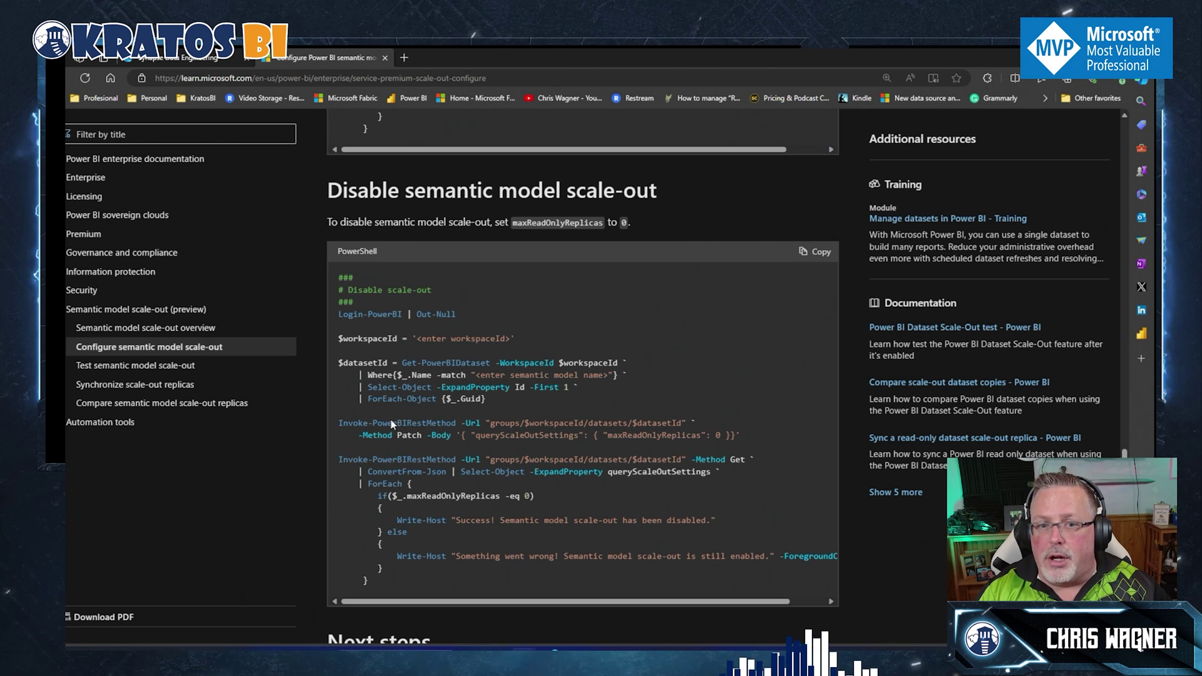
{"action": "scroll", "coordinate": [443, 448], "scroll_direction": "down", "scroll_amount": 3}
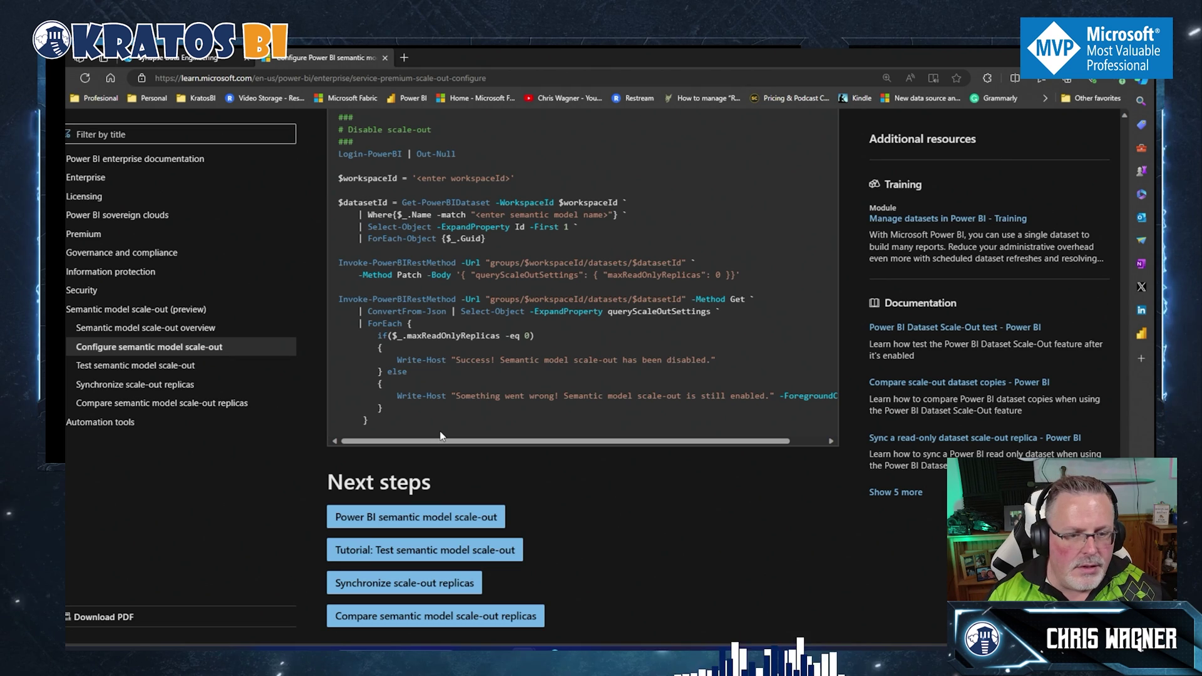
Step: Open the Synchronize scale-out replicas article and examine its introduction and the script for checking replica sync status
{"action": "left_click", "coordinate": [449, 586]}
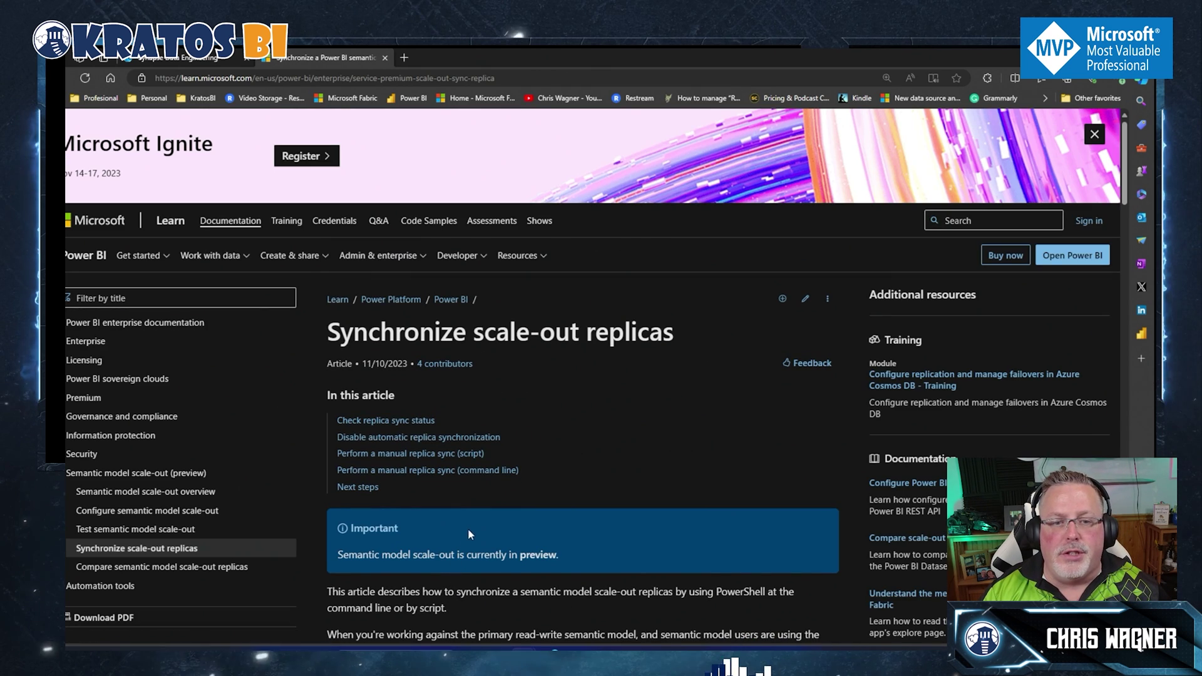
{"action": "scroll", "coordinate": [475, 325], "scroll_direction": "down", "scroll_amount": 8}
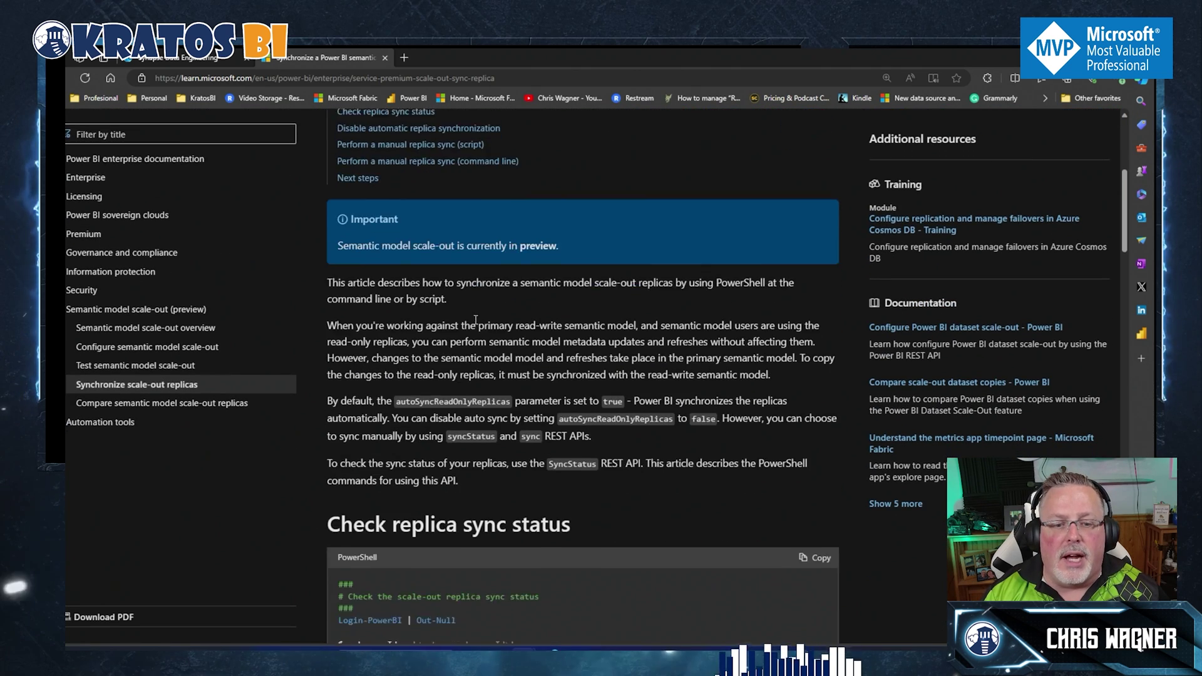
{"action": "scroll", "coordinate": [475, 325], "scroll_direction": "down", "scroll_amount": 3}
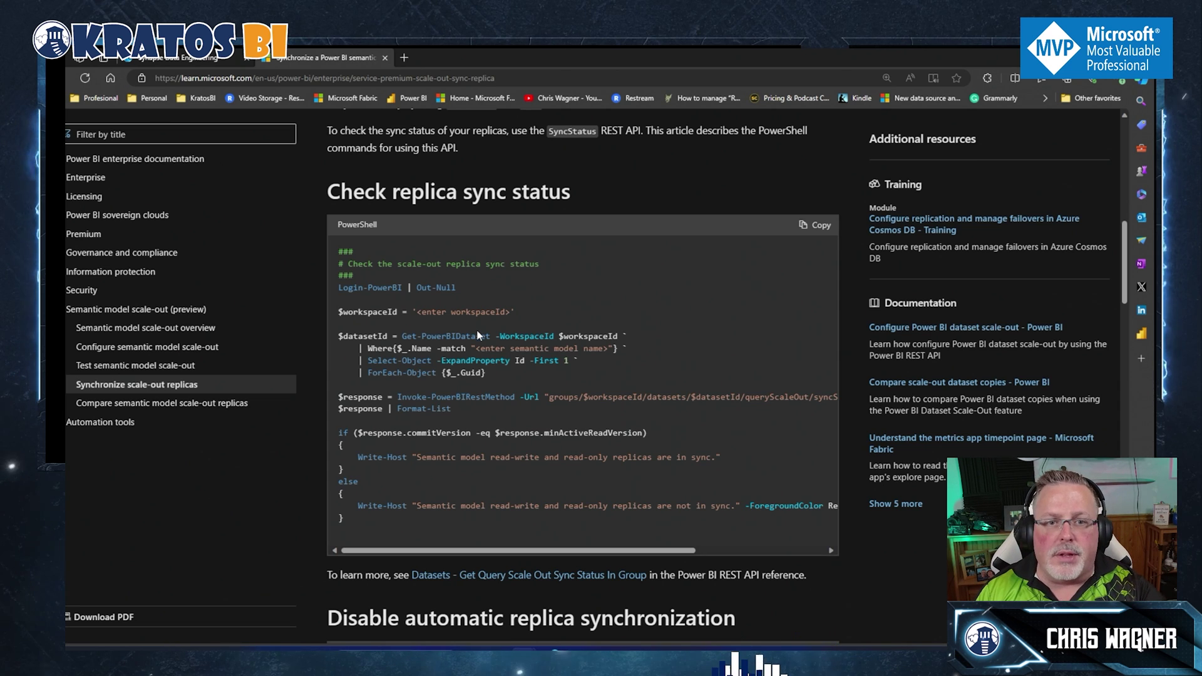
{"action": "scroll", "coordinate": [476, 325], "scroll_direction": "down", "scroll_amount": 3}
{"action": "scroll", "coordinate": [477, 335], "scroll_direction": "up", "scroll_amount": 2}
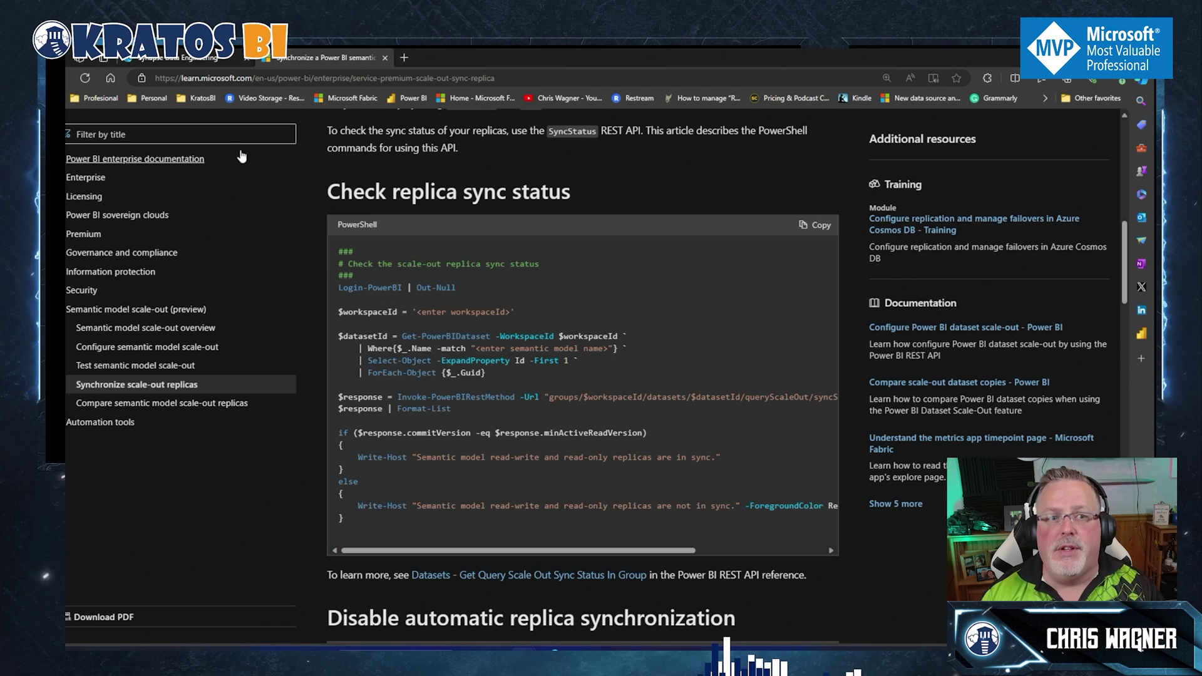
Step: Switch to the Power BI service and open the settings of the Data God Model semantic model in the Datasets workspace
{"action": "left_click", "coordinate": [202, 59]}
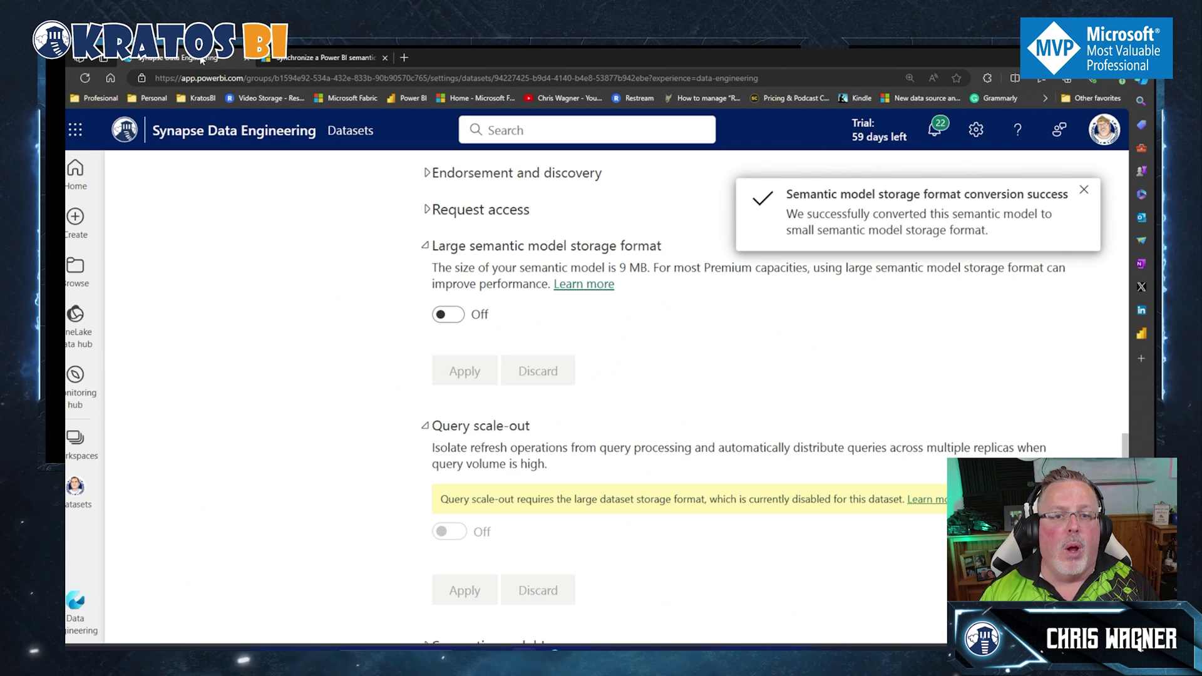
{"action": "left_click", "coordinate": [1082, 192]}
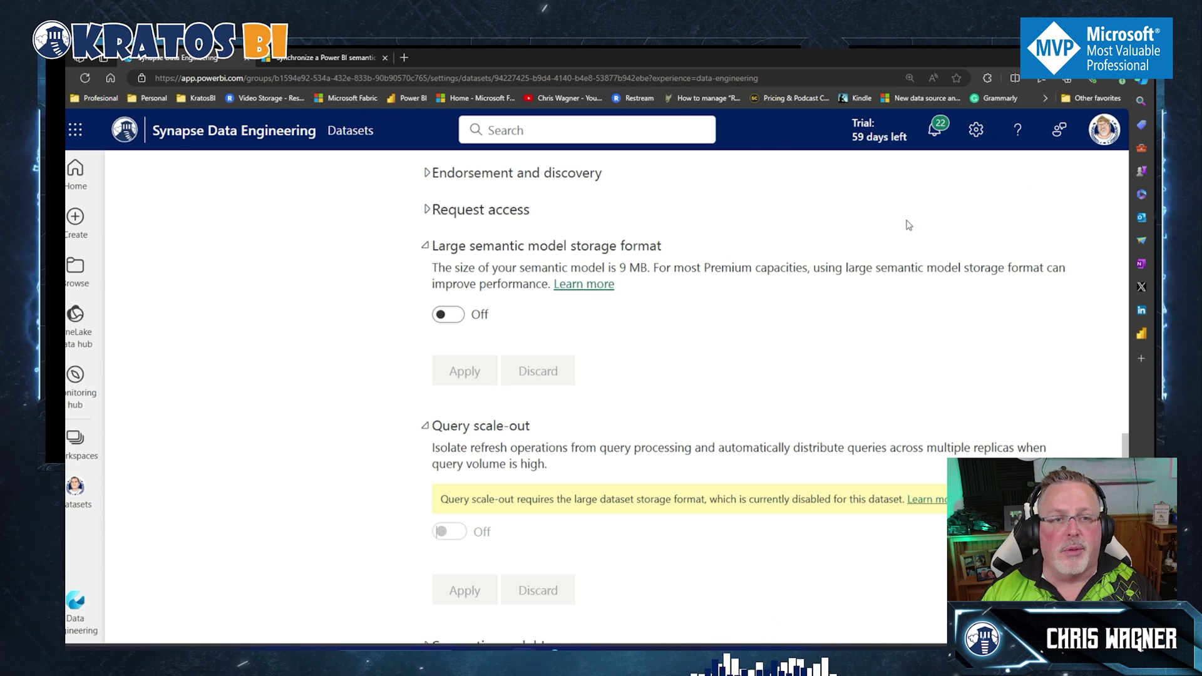
{"action": "left_click", "coordinate": [76, 446]}
{"action": "left_click", "coordinate": [76, 492]}
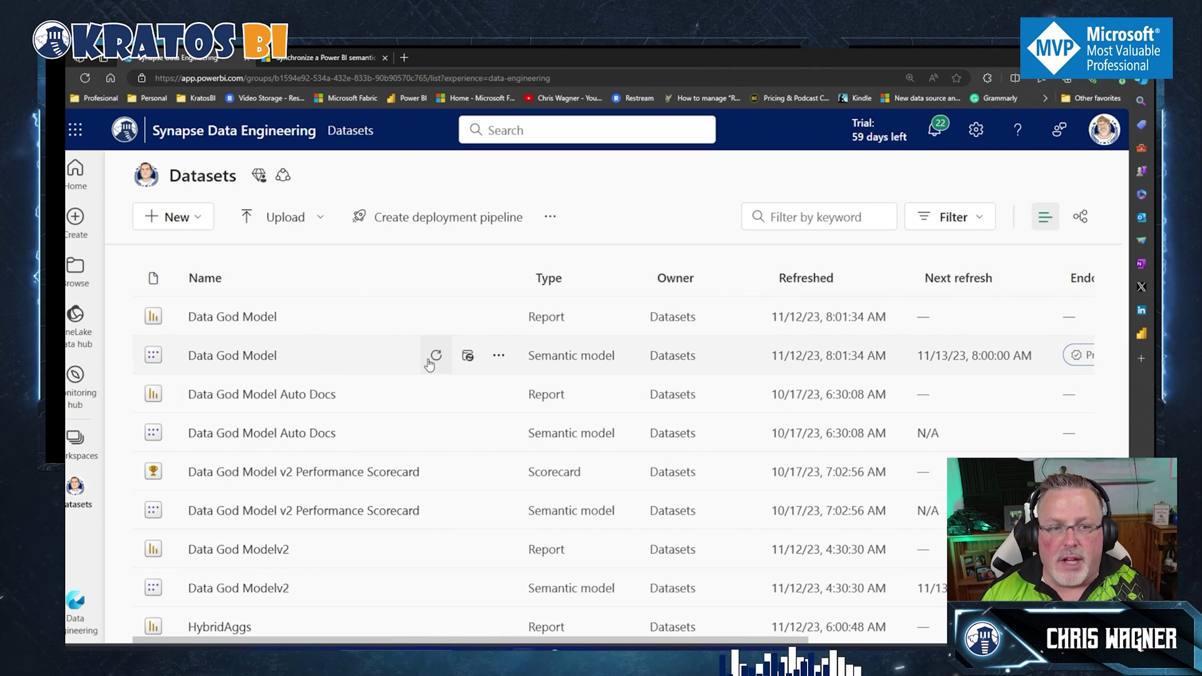
{"action": "left_click", "coordinate": [500, 362]}
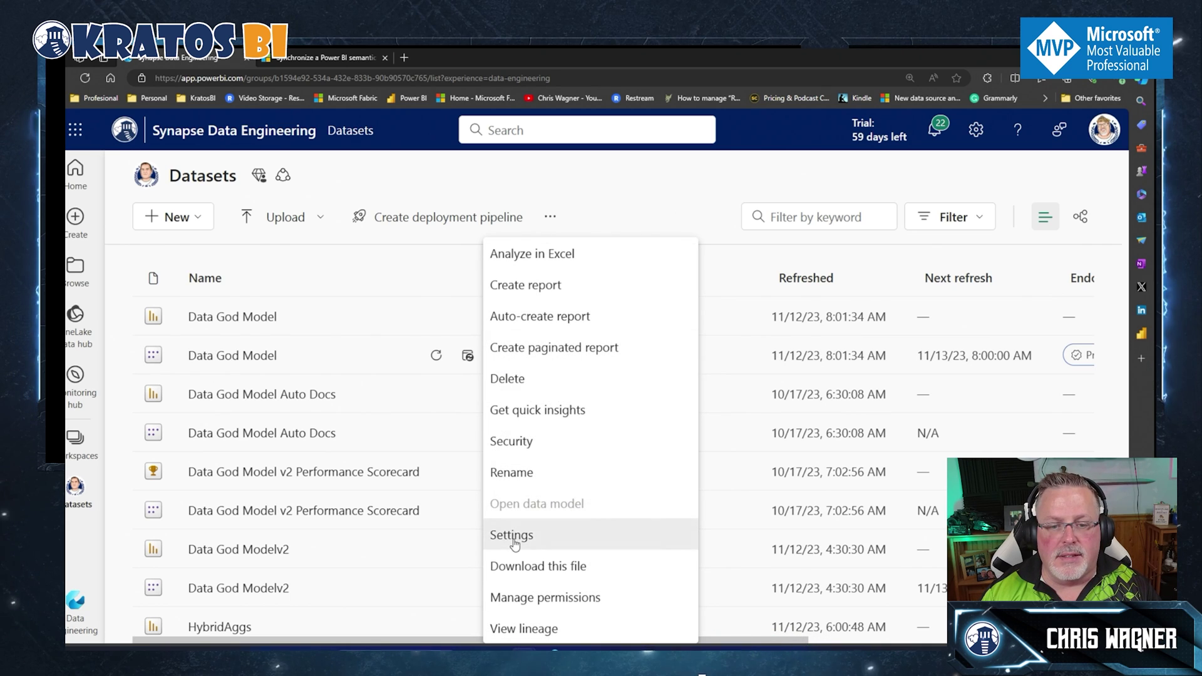
{"action": "left_click", "coordinate": [512, 537]}
Step: Expand the Query scale-out section in the semantic model's settings
{"action": "scroll", "coordinate": [575, 492], "scroll_direction": "down", "scroll_amount": 8}
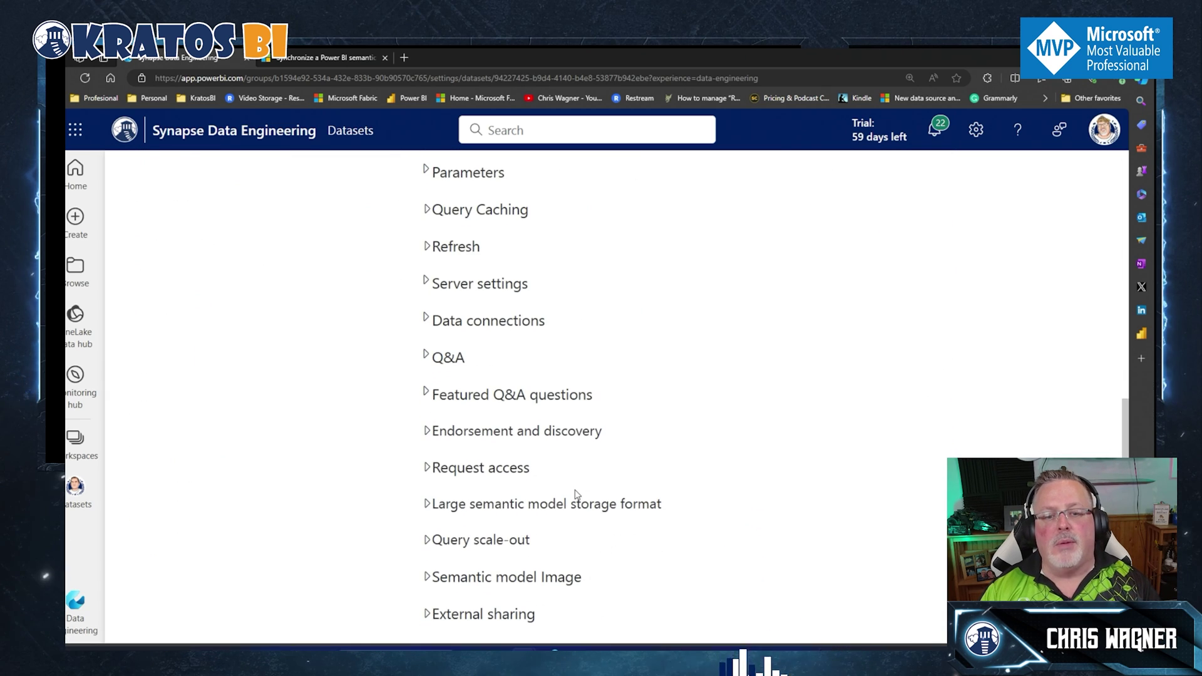
{"action": "left_click", "coordinate": [430, 538]}
{"action": "scroll", "coordinate": [451, 495], "scroll_direction": "down", "scroll_amount": 3}
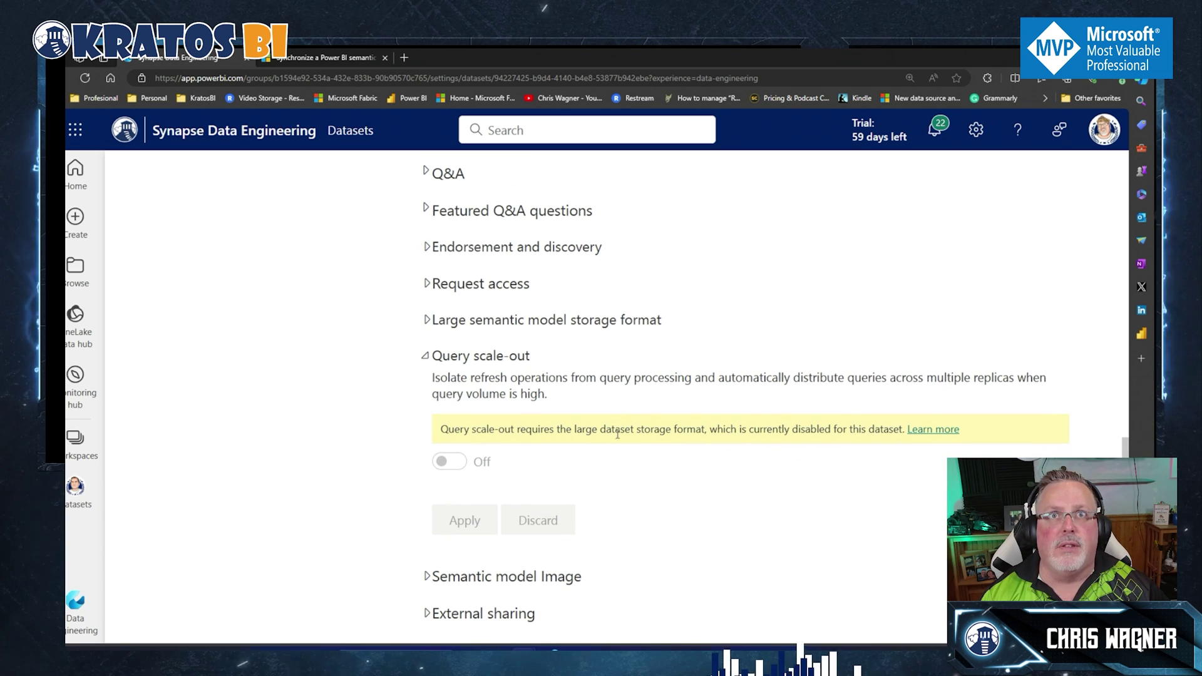
Step: Turn on Large semantic model storage format for the model, apply the change and dismiss the notification
{"action": "left_click", "coordinate": [428, 321]}
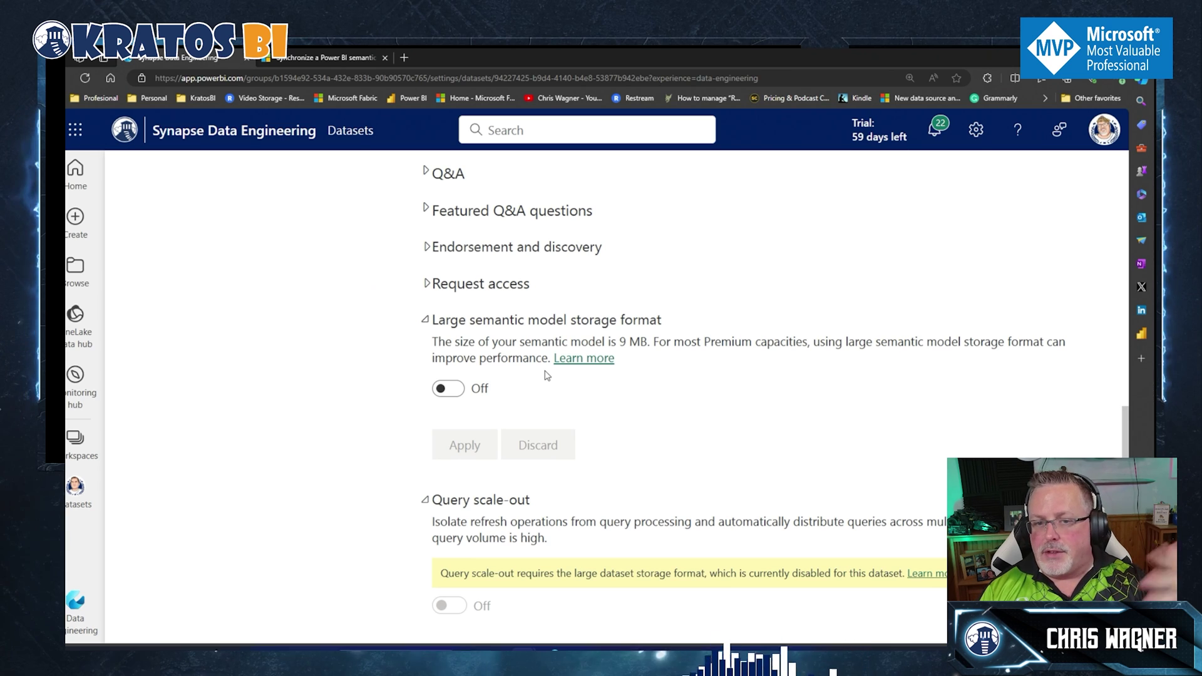
{"action": "left_click", "coordinate": [459, 390]}
{"action": "left_click", "coordinate": [472, 445]}
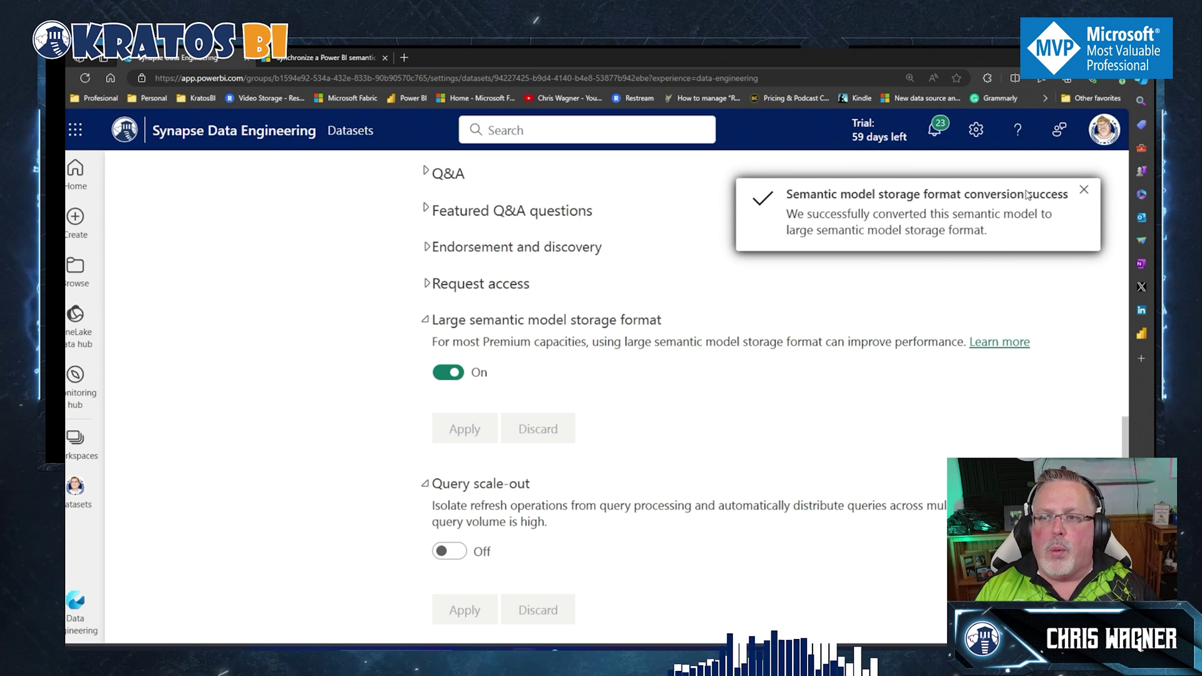
{"action": "left_click", "coordinate": [1085, 195]}
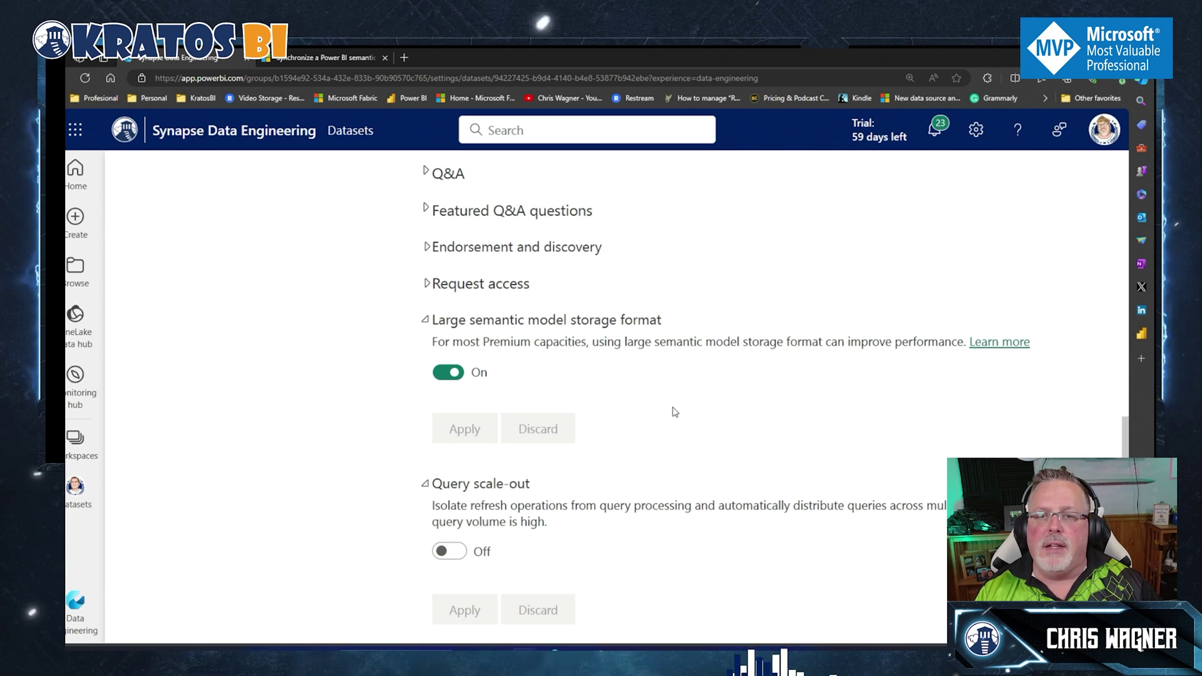
Step: Turn on Query scale-out for the semantic model and apply the change
{"action": "scroll", "coordinate": [671, 410], "scroll_direction": "down", "scroll_amount": 2}
{"action": "left_click", "coordinate": [450, 462]}
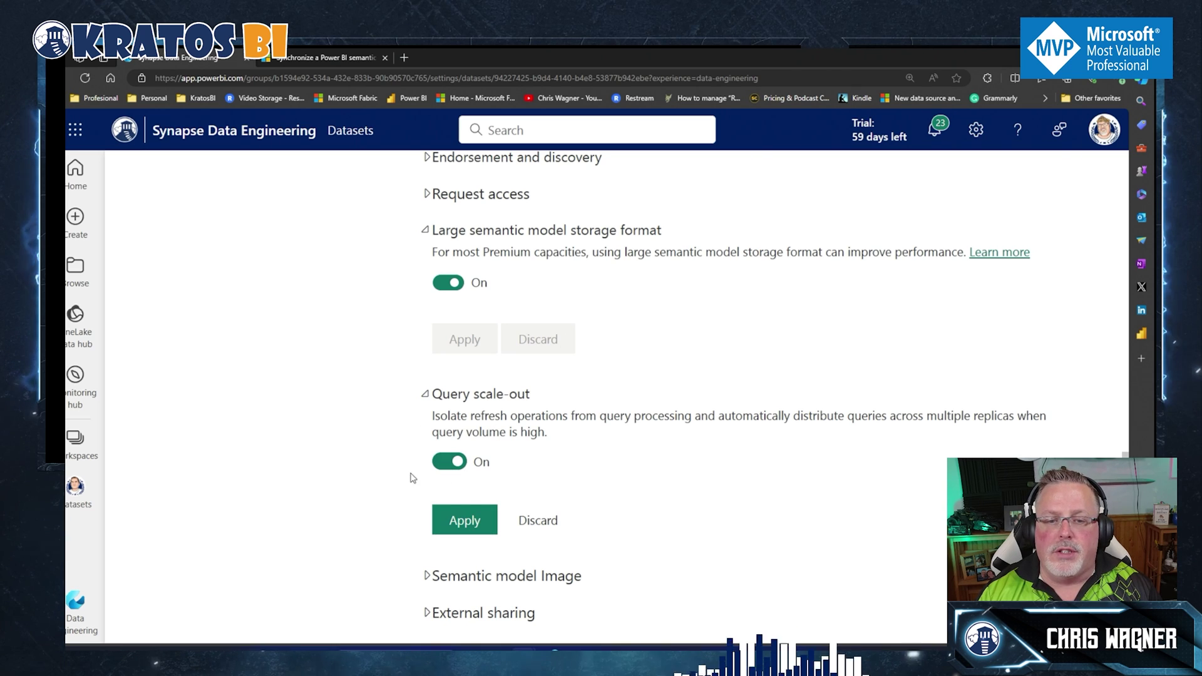
{"action": "left_click", "coordinate": [462, 526]}
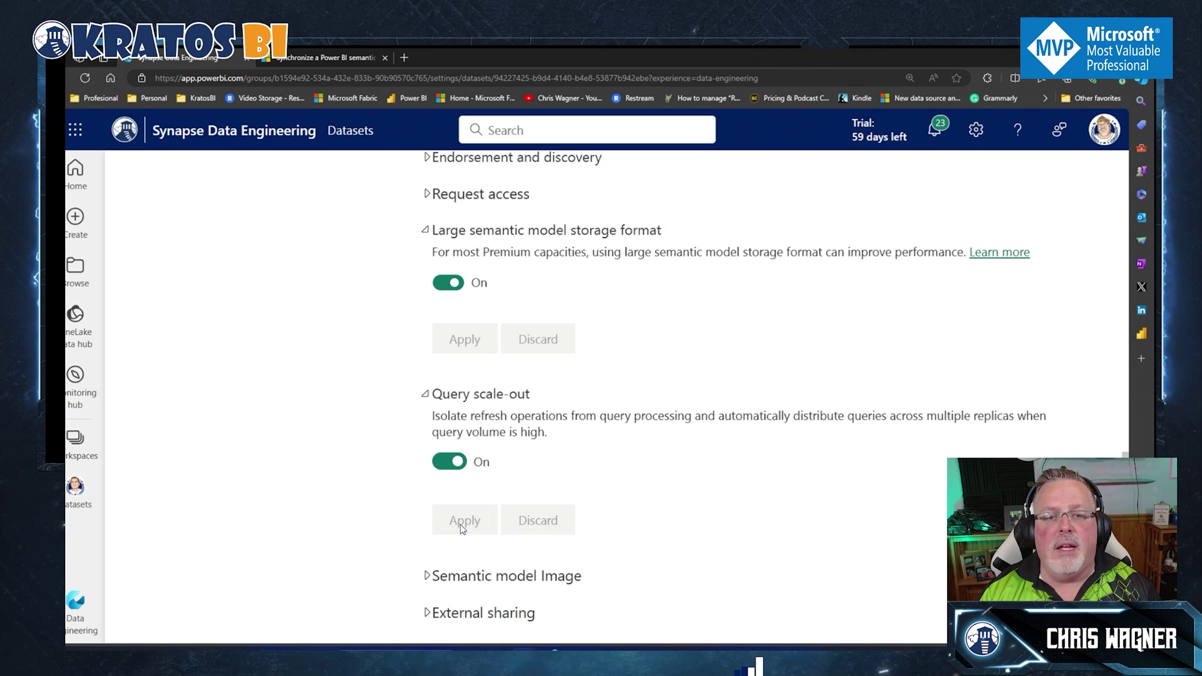